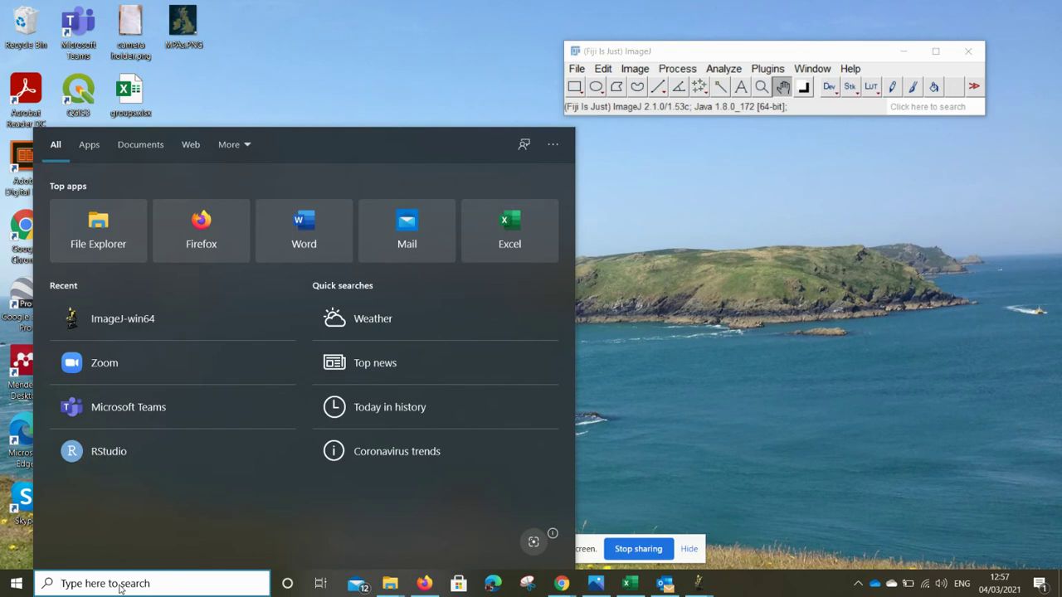
Step: Open the image crab (6).jpg from the crab pics folder and reposition its window on the desktop
left_click(798, 62)
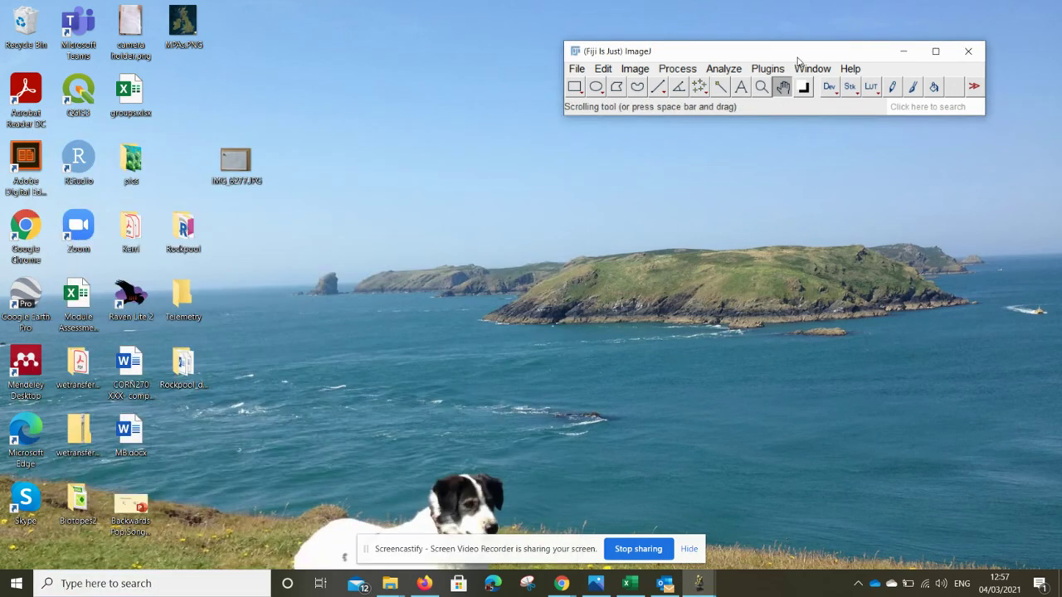
left_click(582, 70)
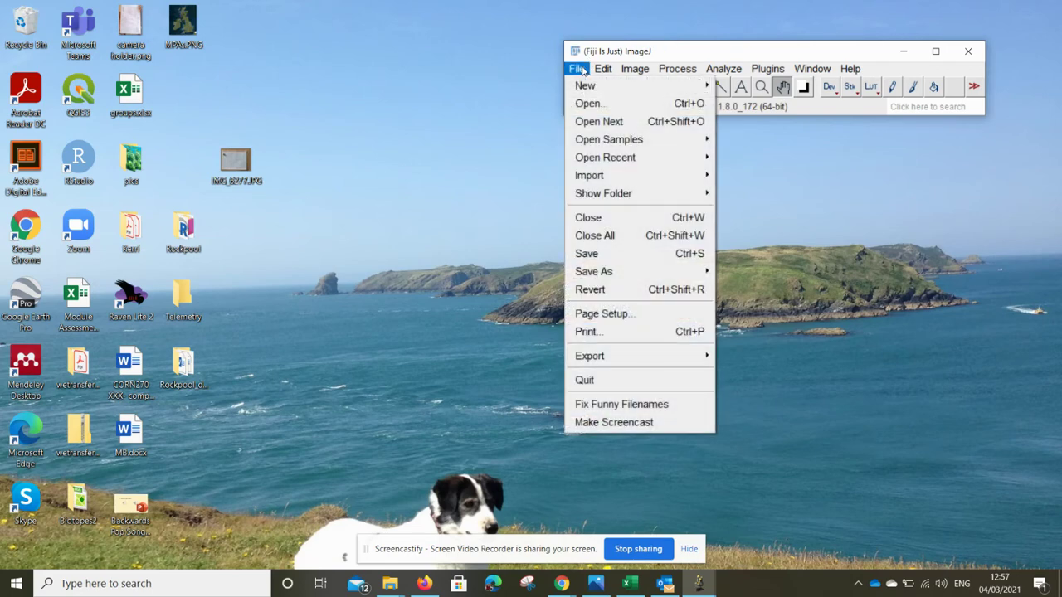
left_click(588, 104)
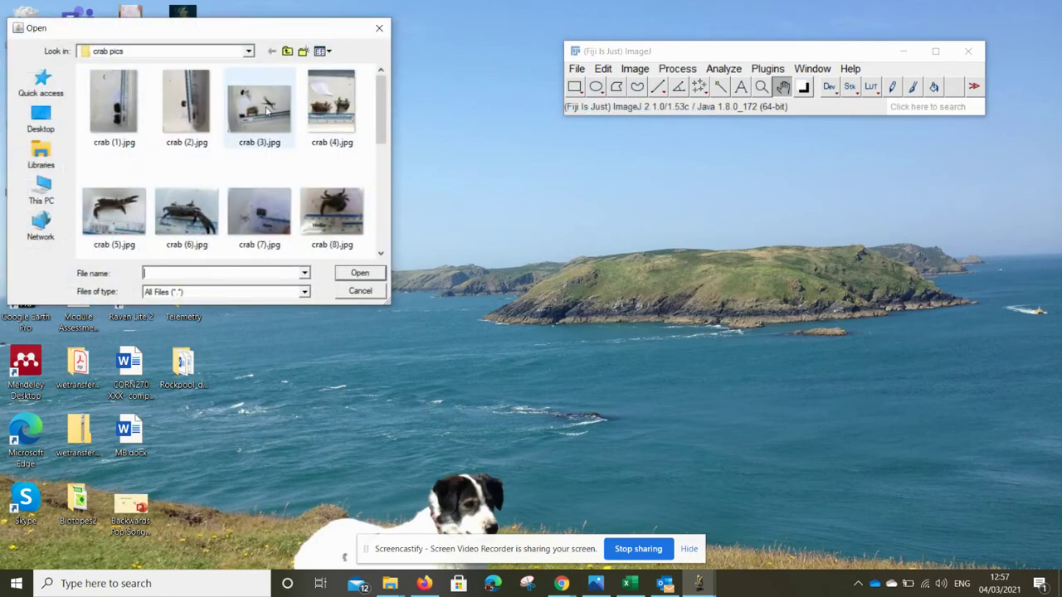
double_click(170, 214)
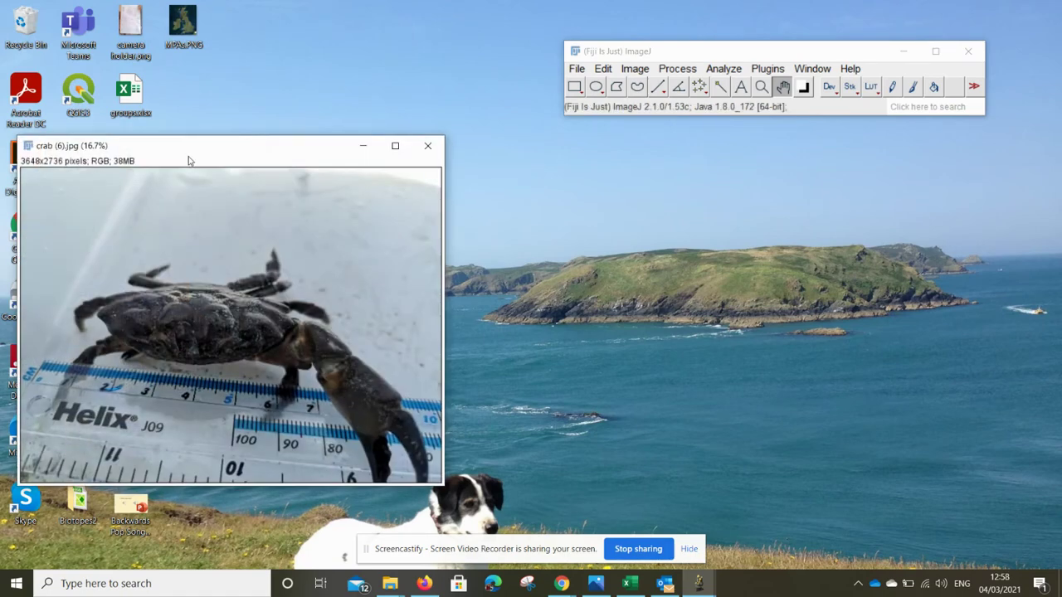
left_click_drag(217, 154, 282, 136)
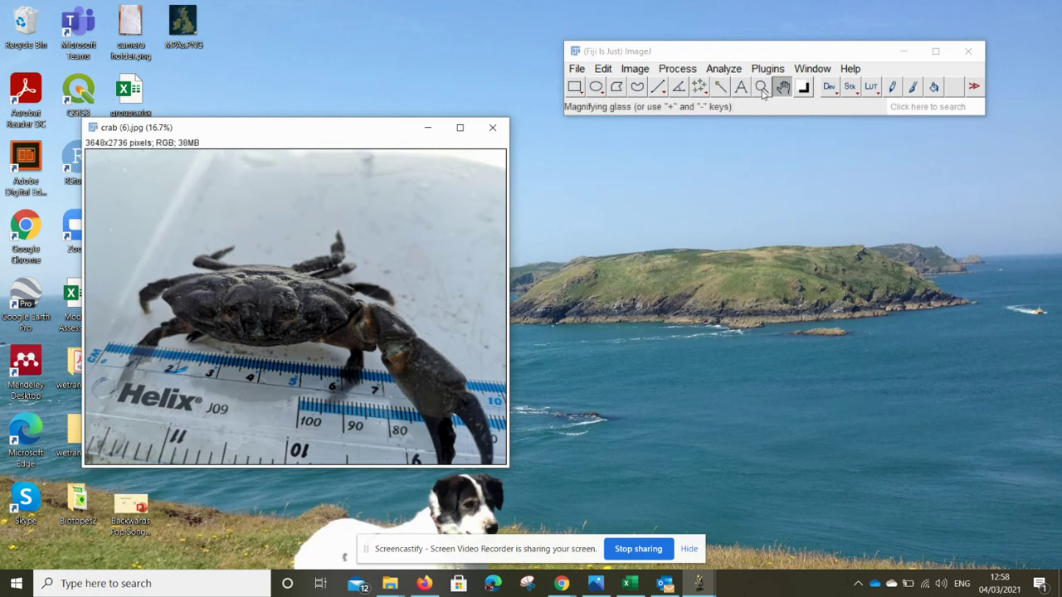
Step: Draw a straight line along the ruler in crab (6).jpg from the 2 cm mark to the 4 cm mark
key("plus")
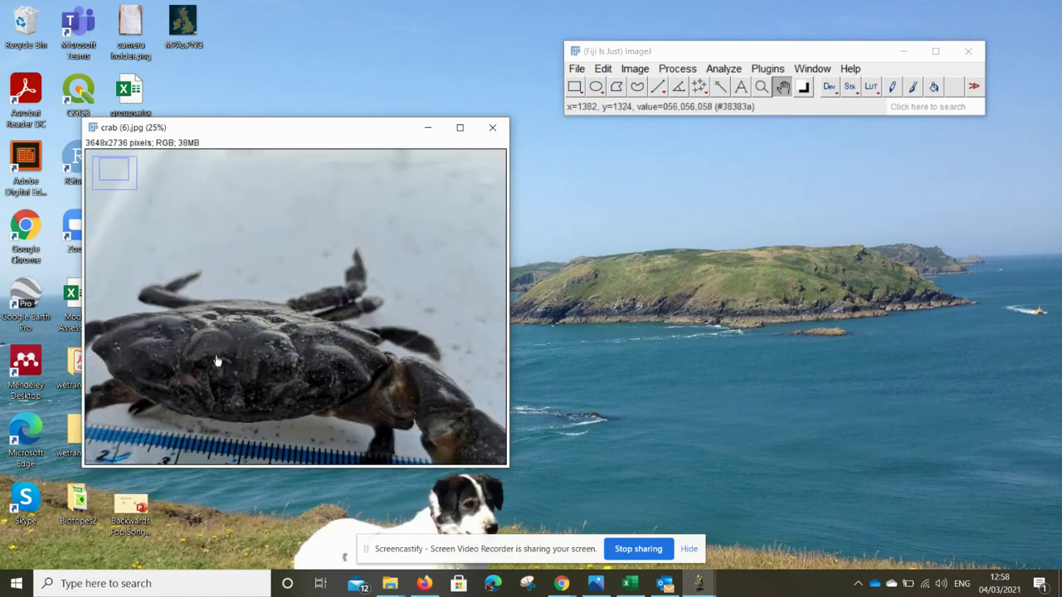
left_click_drag(310, 310, 357, 230)
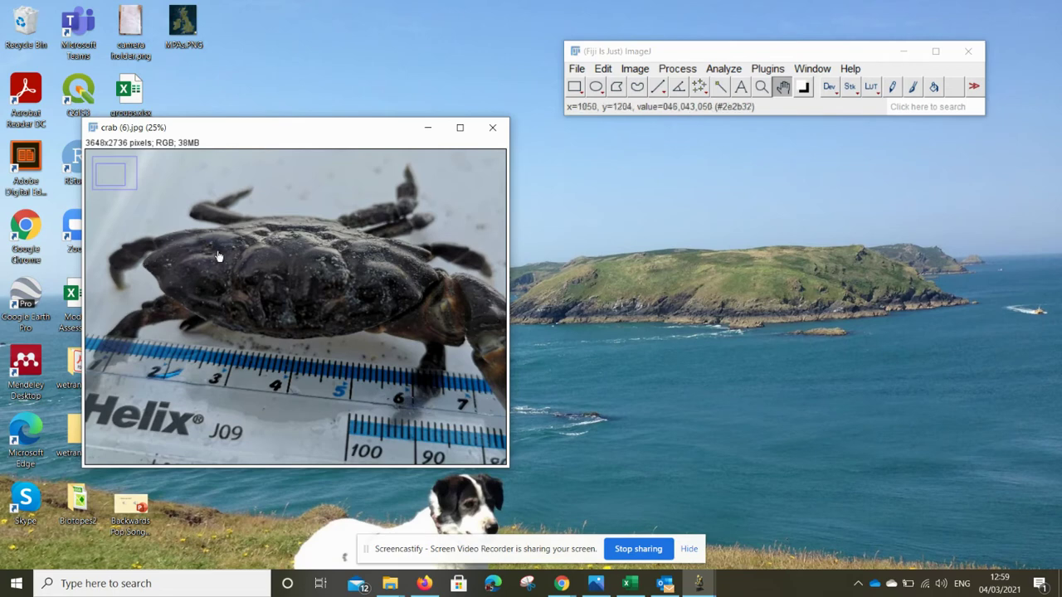
left_click(658, 88)
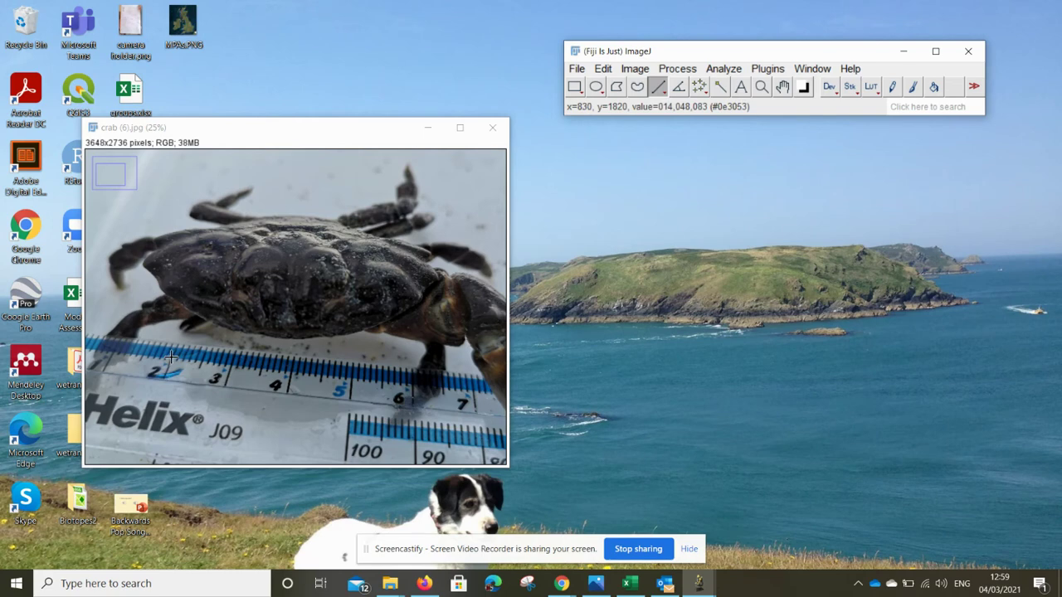
left_click(170, 357)
left_click_drag(170, 356, 292, 371)
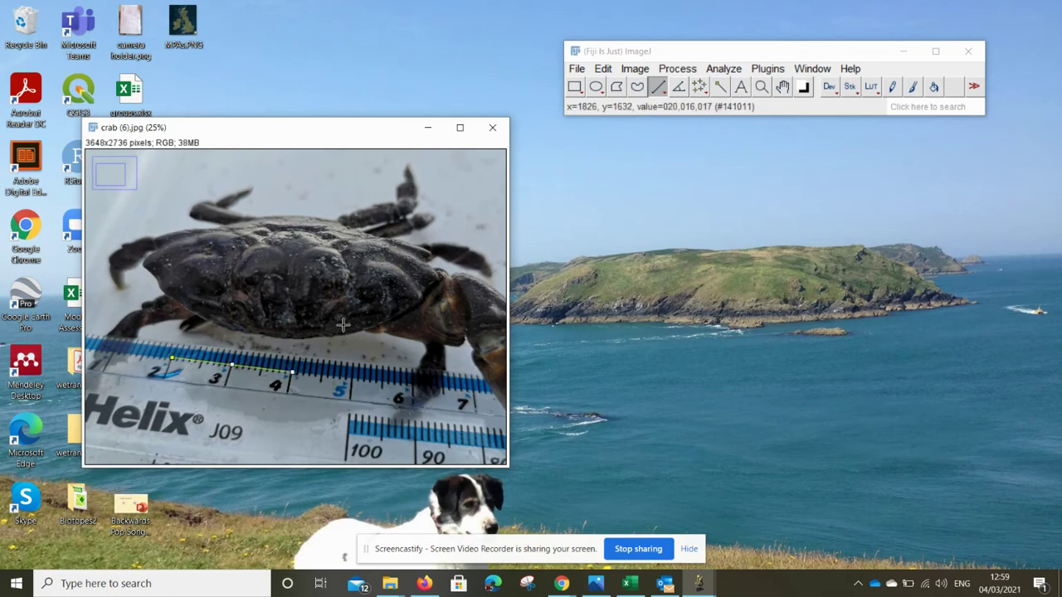
Step: Set the scale of crab (6).jpg from the ruler line, with a known distance of 20 and mm as unit of length
left_click(730, 71)
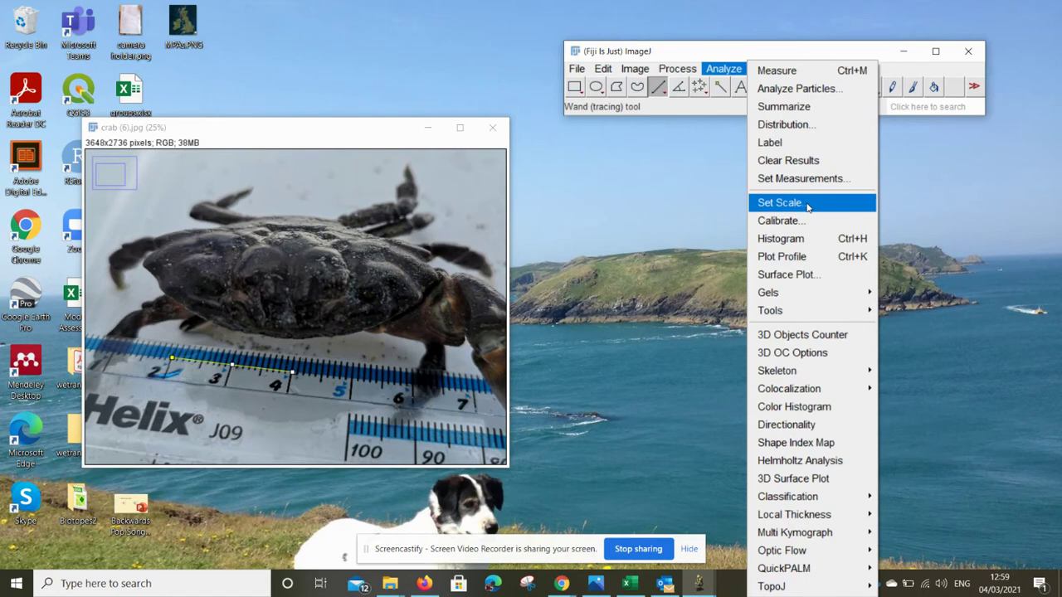
left_click(780, 202)
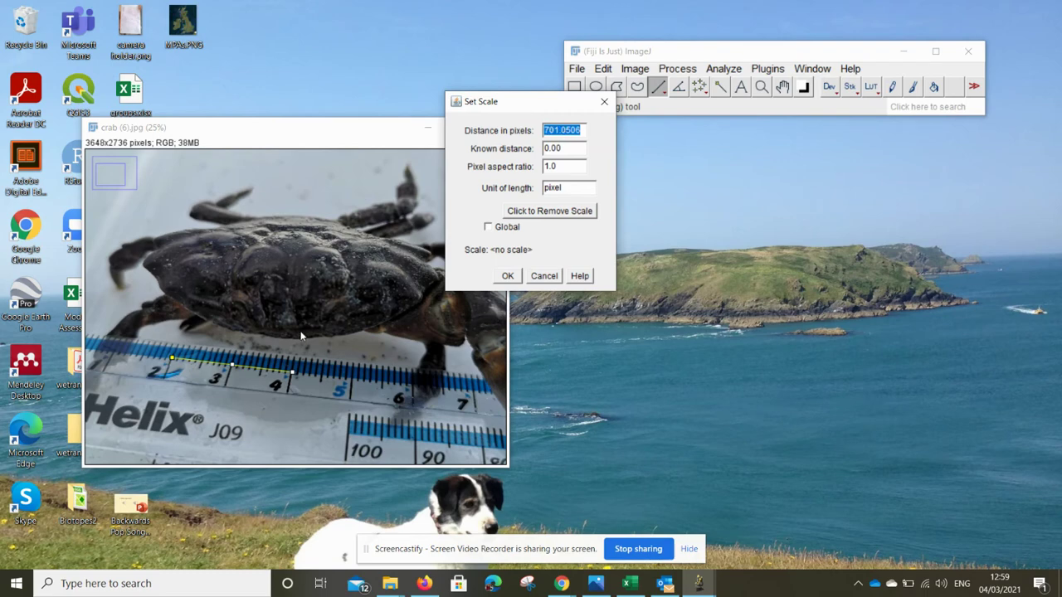
left_click(565, 150)
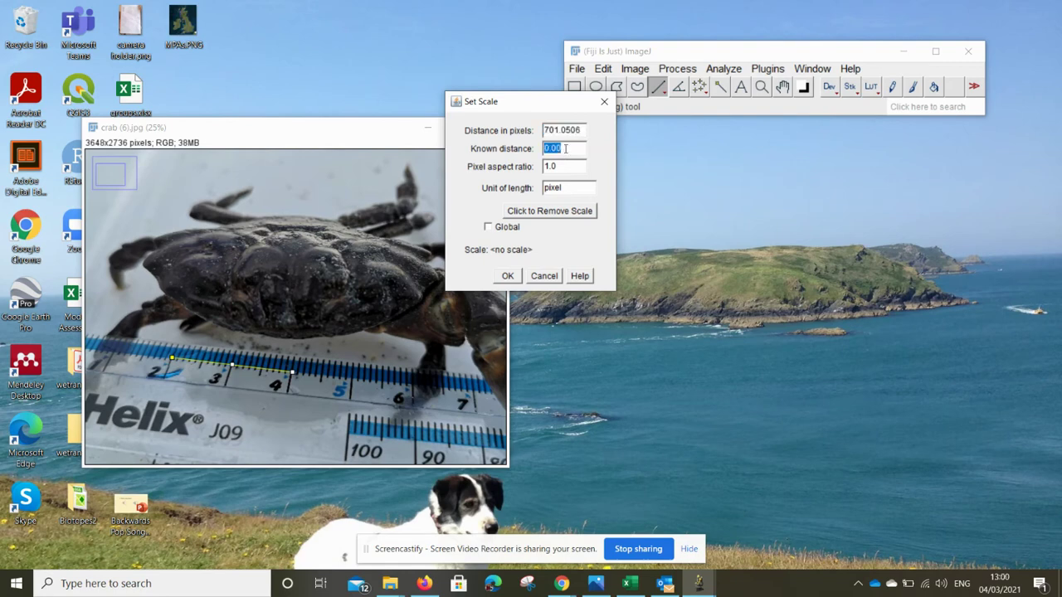
type("20")
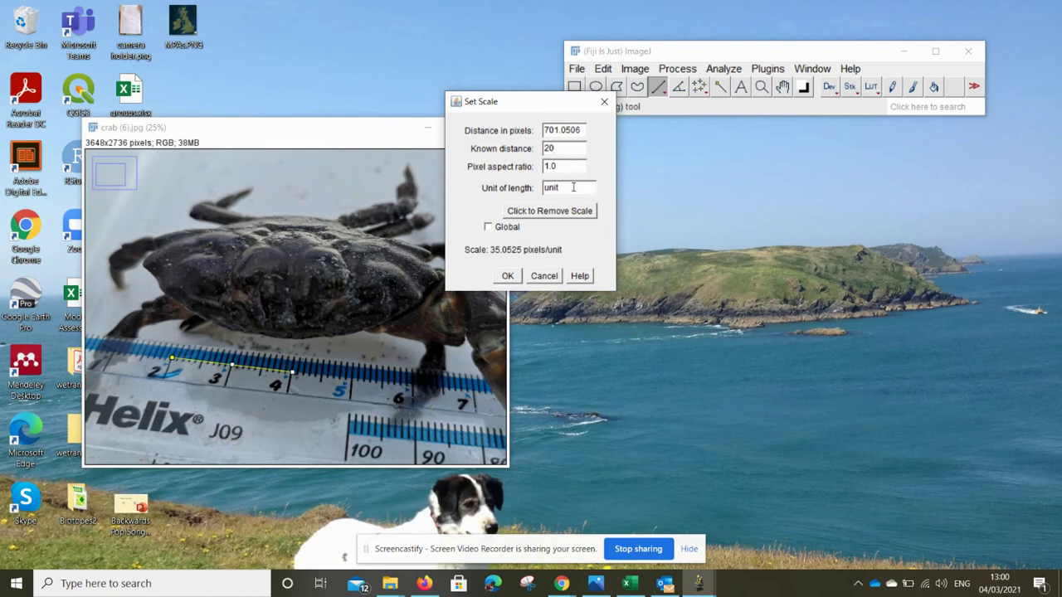
left_click(564, 190)
key("BackSpace")
key("BackSpace")
key("BackSpace")
key("BackSpace")
type("mm")
left_click(507, 277)
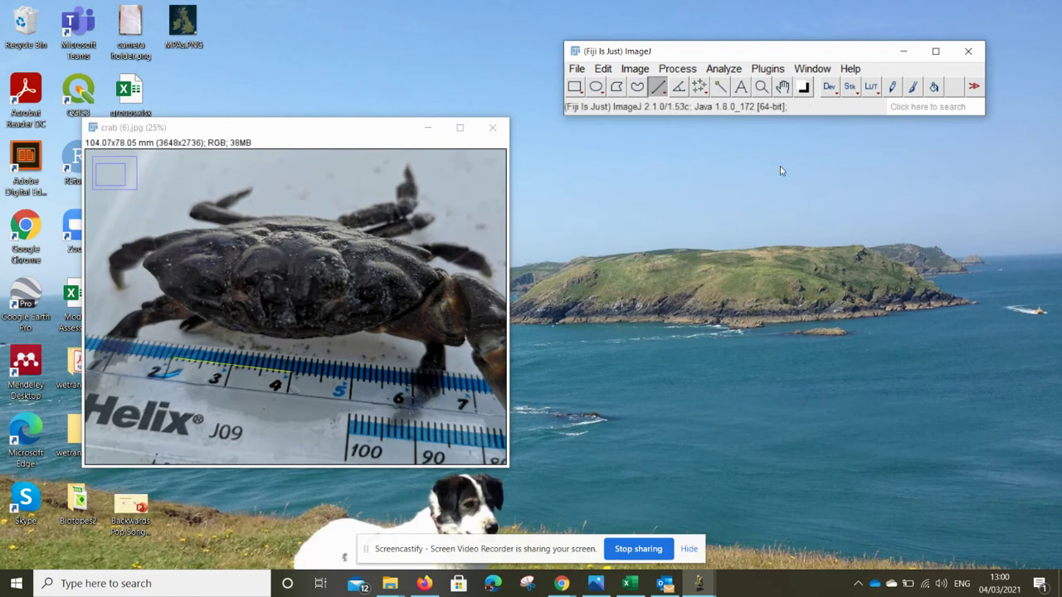
Step: Draw a straight line across the full width of the crab's carapace in crab (6).jpg and measure it
key("minus")
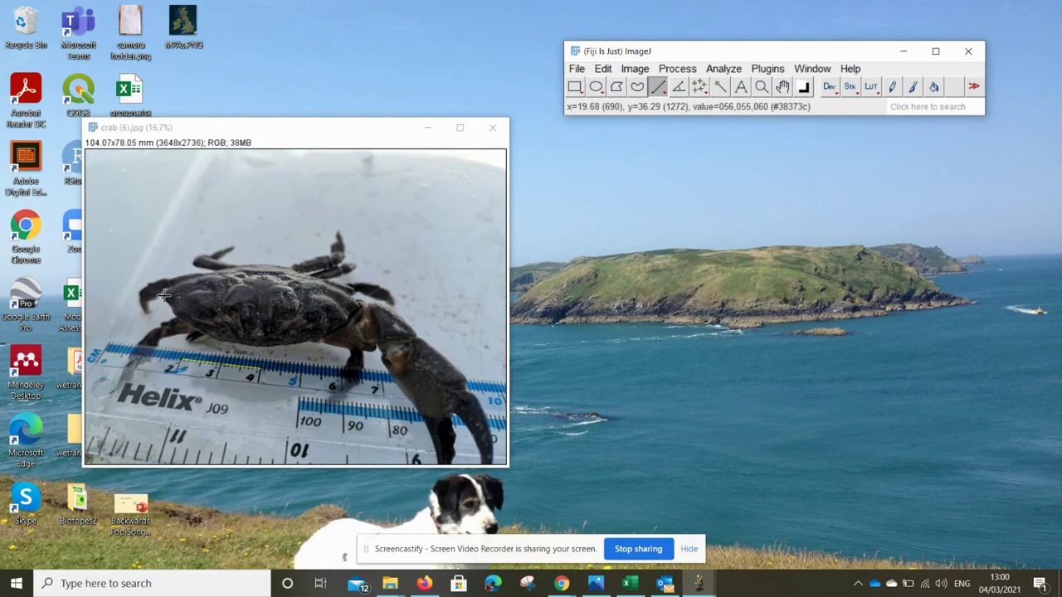
mouse_move(164, 295)
left_mouse_down()
mouse_move(335, 328)
mouse_move(359, 305)
left_mouse_up()
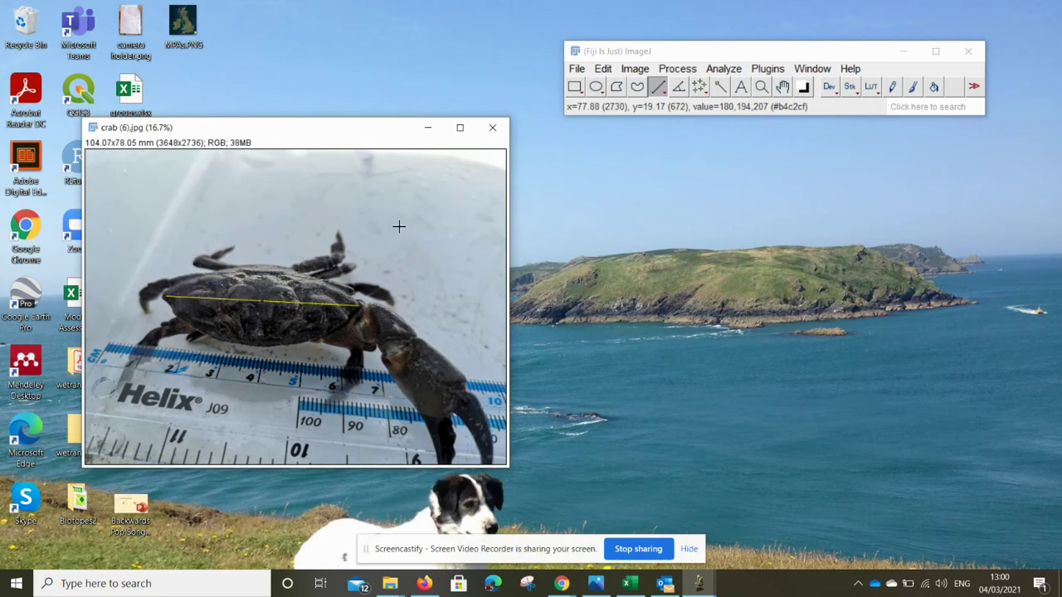
left_click(737, 73)
left_click(770, 73)
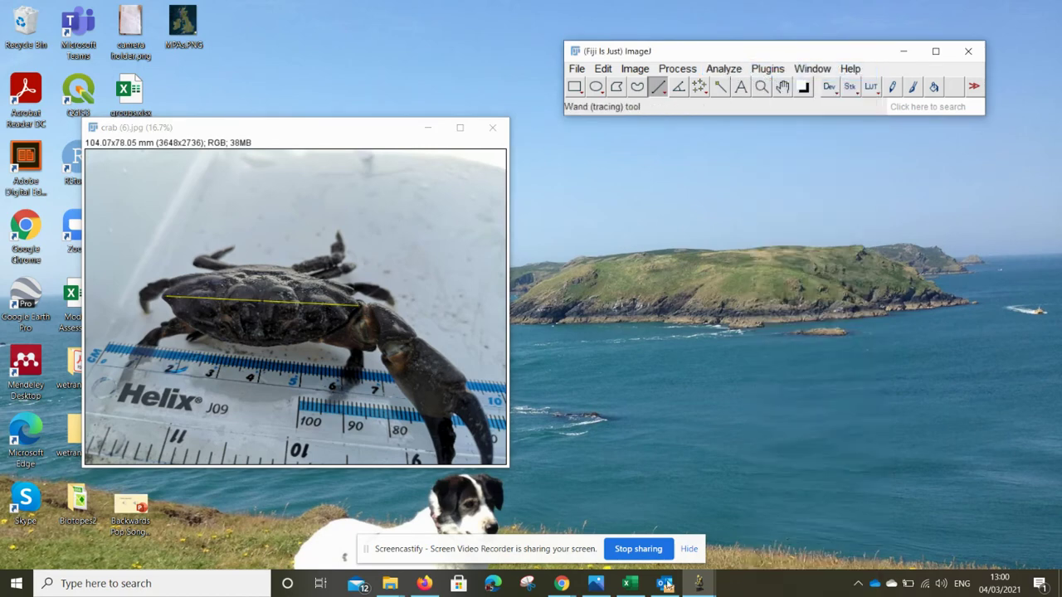
Step: Bring up the Results table and delete its first three rows, keeping only the latest measurement
mouse_move(699, 583)
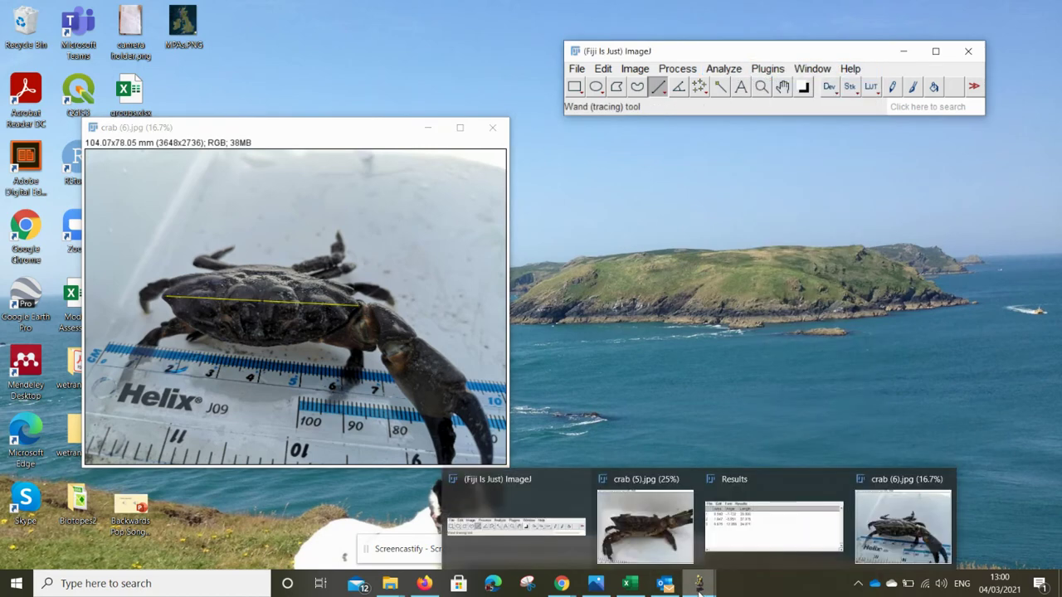
left_click(752, 538)
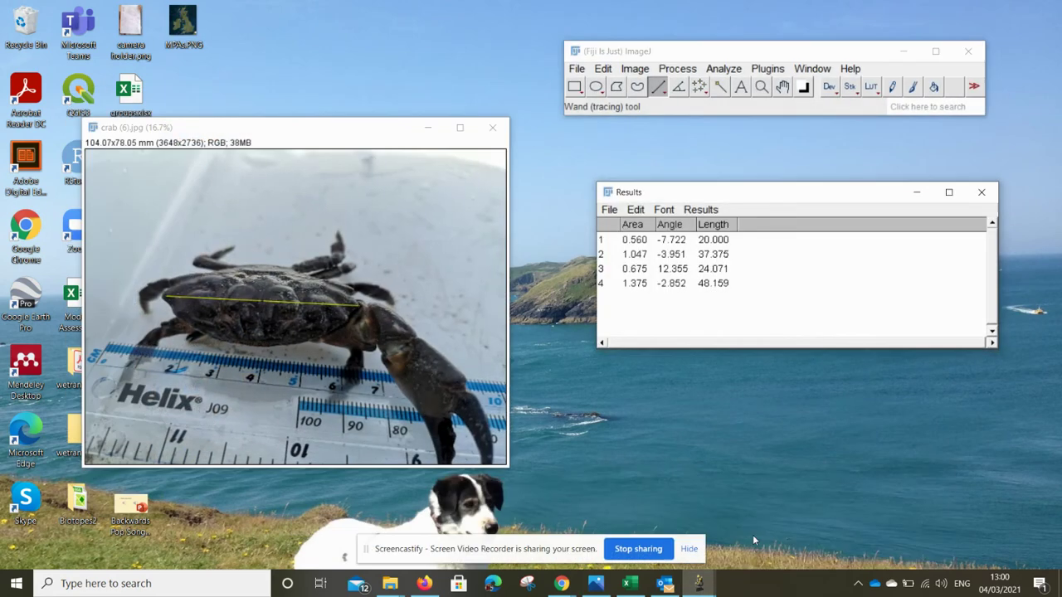
left_click(636, 245)
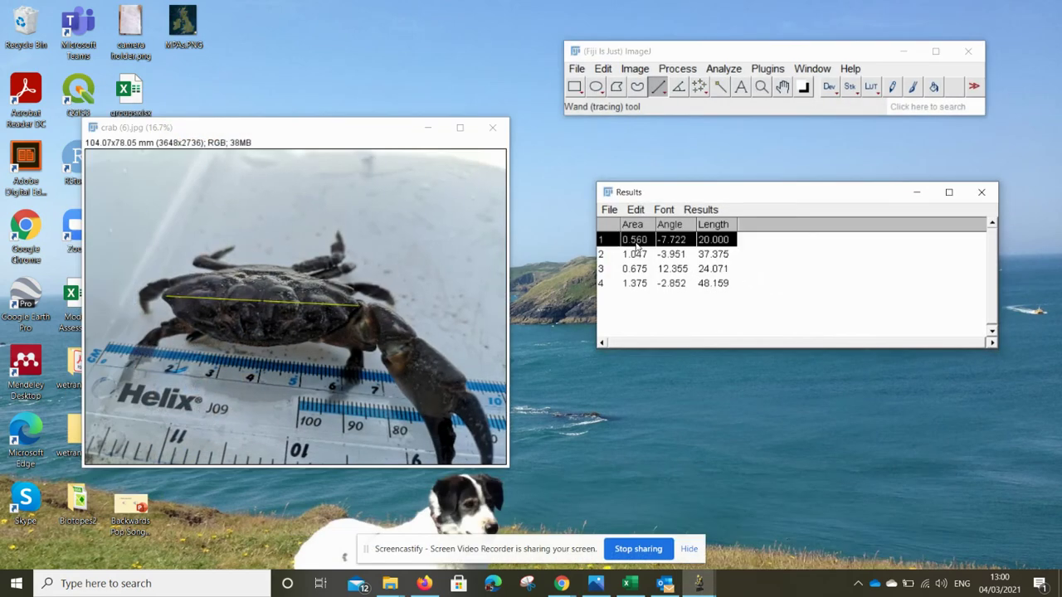
left_click(713, 269, "shift")
key("Delete")
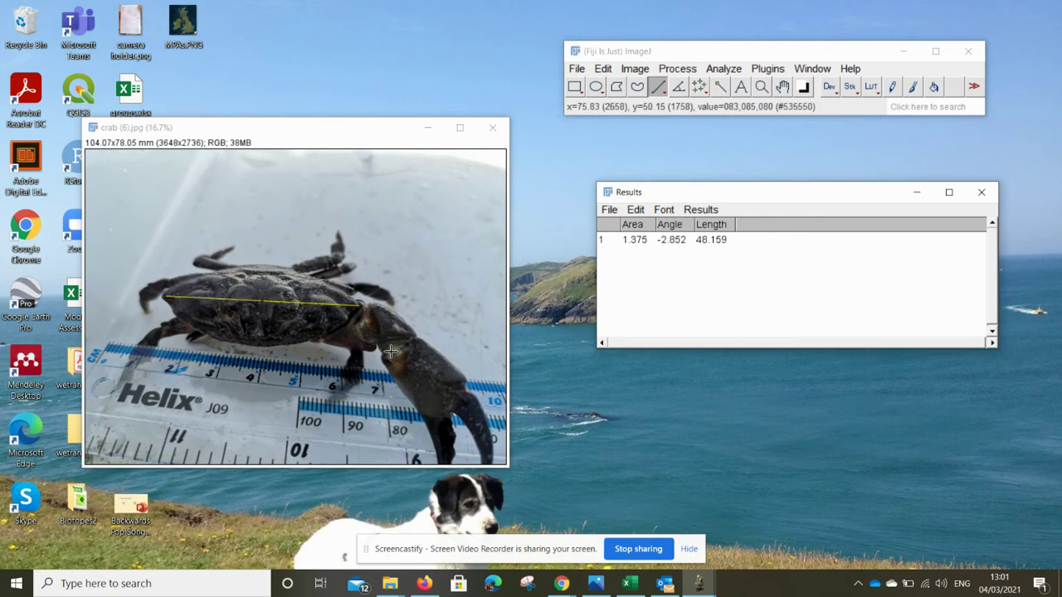
Step: Draw a straight line along the crab's large claw, from its base to its tip, and measure it
left_click_drag(390, 352, 493, 463)
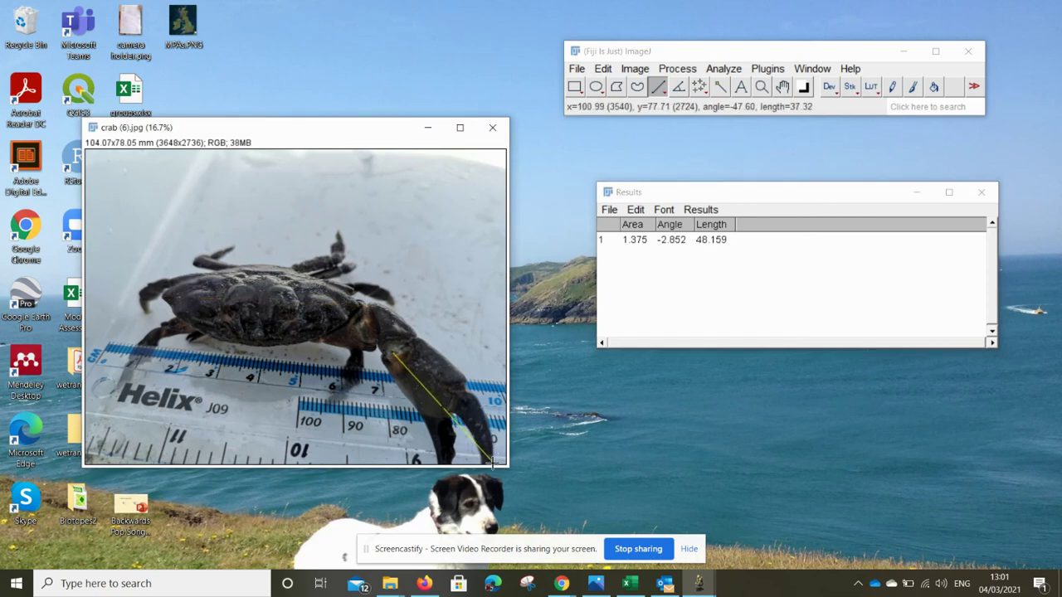
left_click(725, 70)
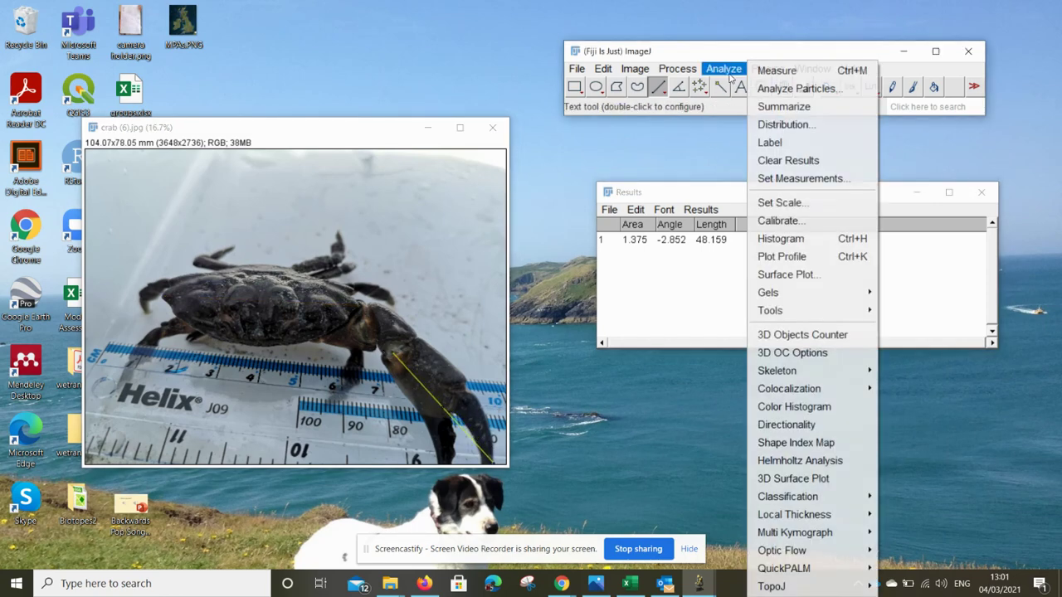
left_click(770, 74)
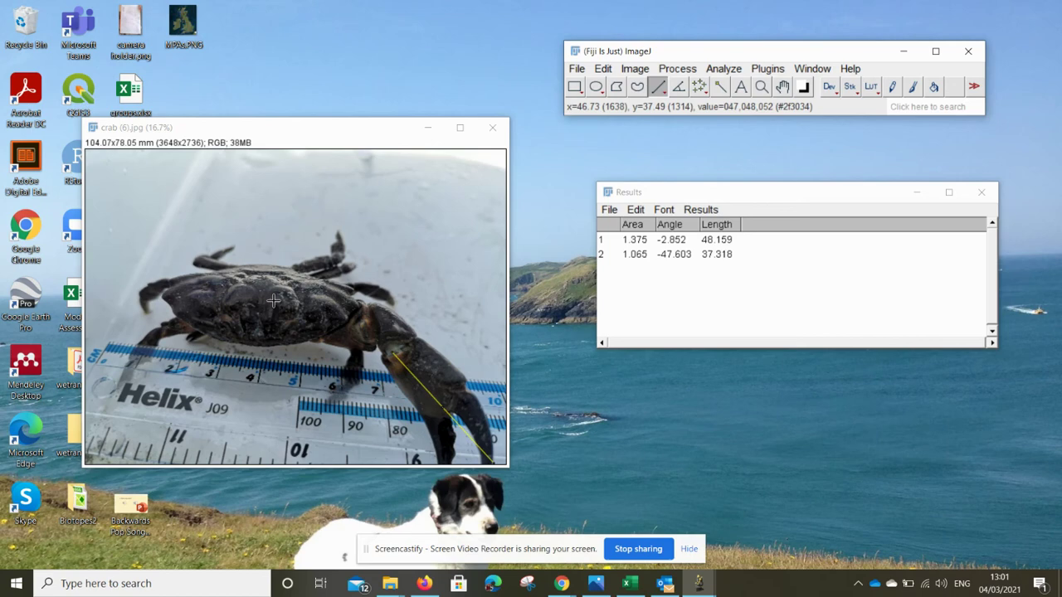
Step: Close crab (6).jpg without saving changes and open crab (8).jpg
left_click(491, 130)
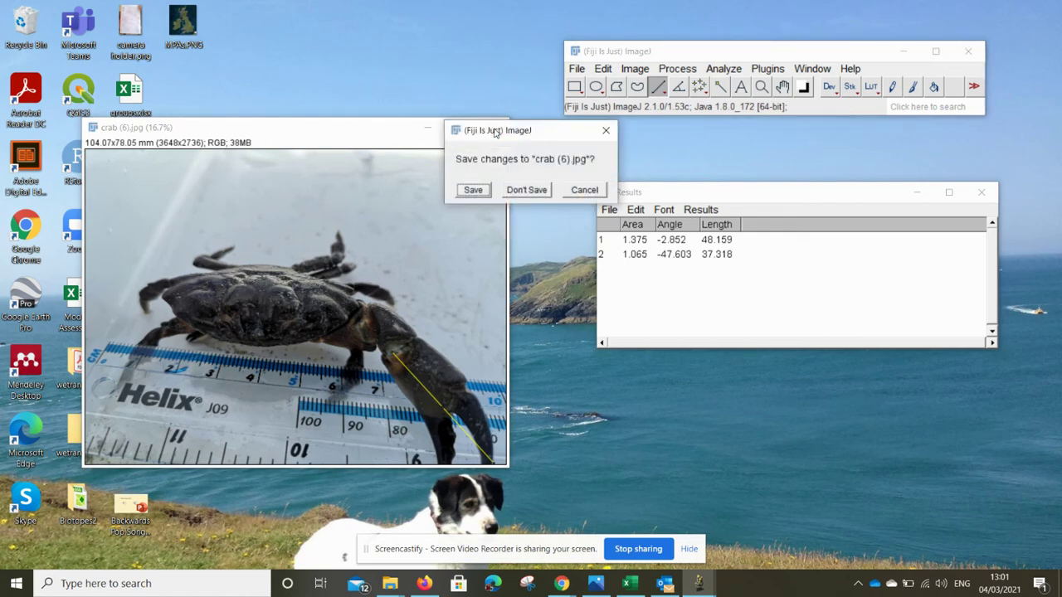
left_click(526, 191)
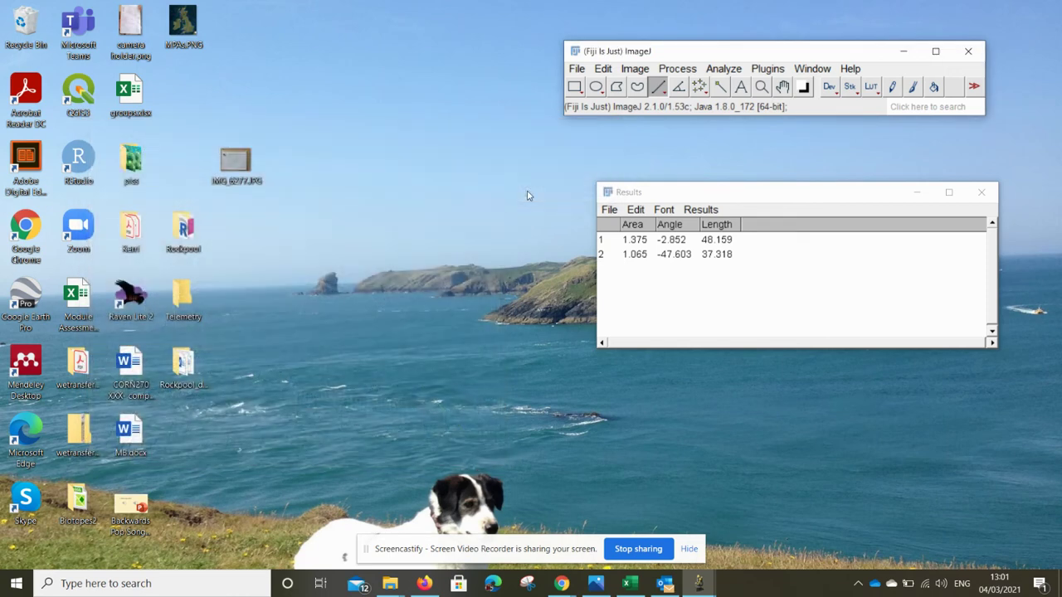
left_click(575, 69)
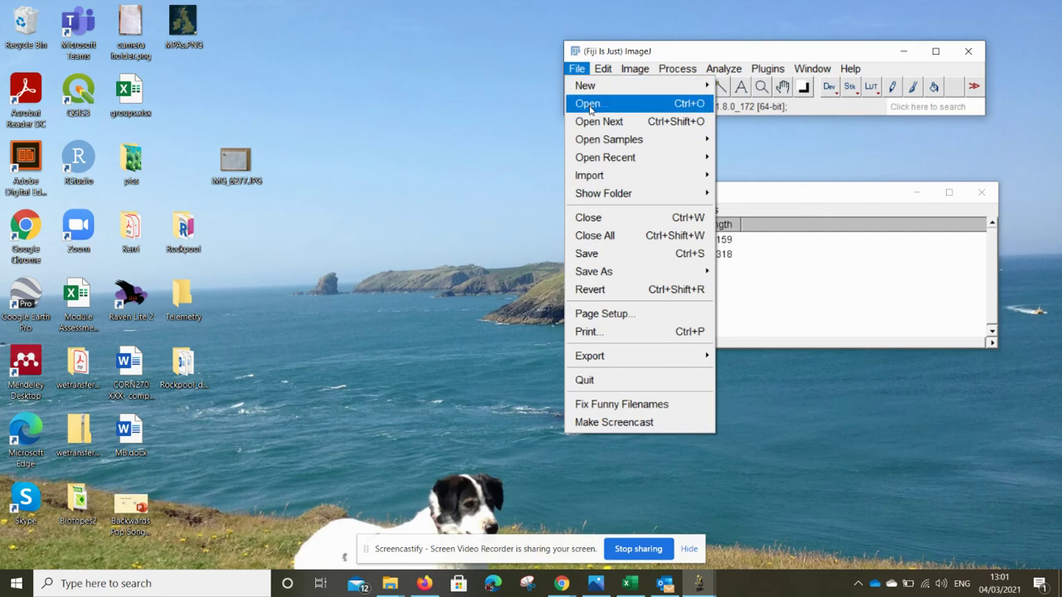
left_click(589, 105)
double_click(322, 222)
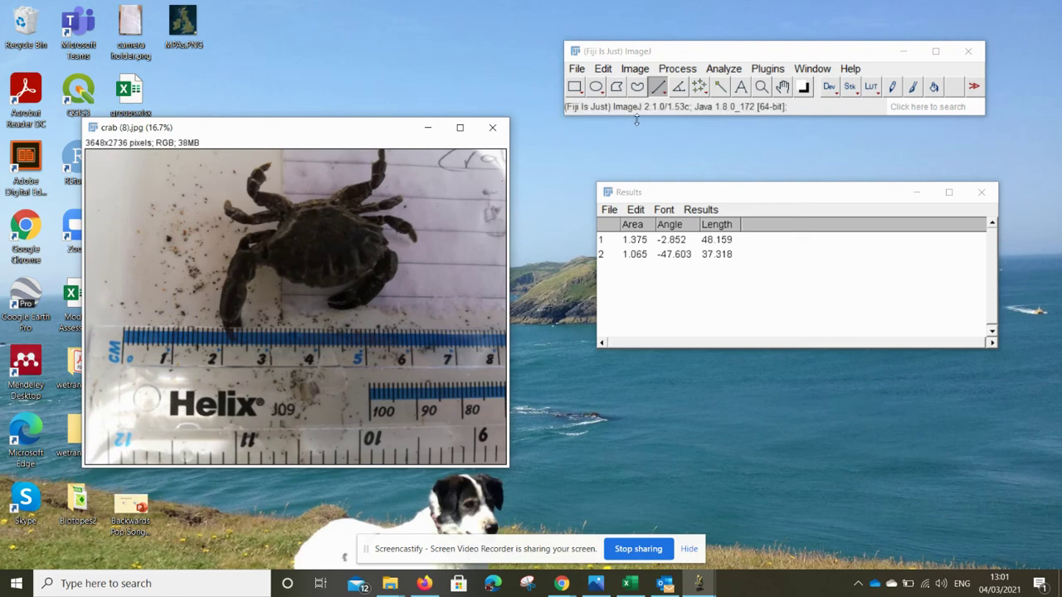
Step: Draw a horizontal line about 816 pixels long on the ruler in crab (8).jpg, spanning the 2 cm to 4 cm marks
left_click(726, 70)
mouse_move(677, 69)
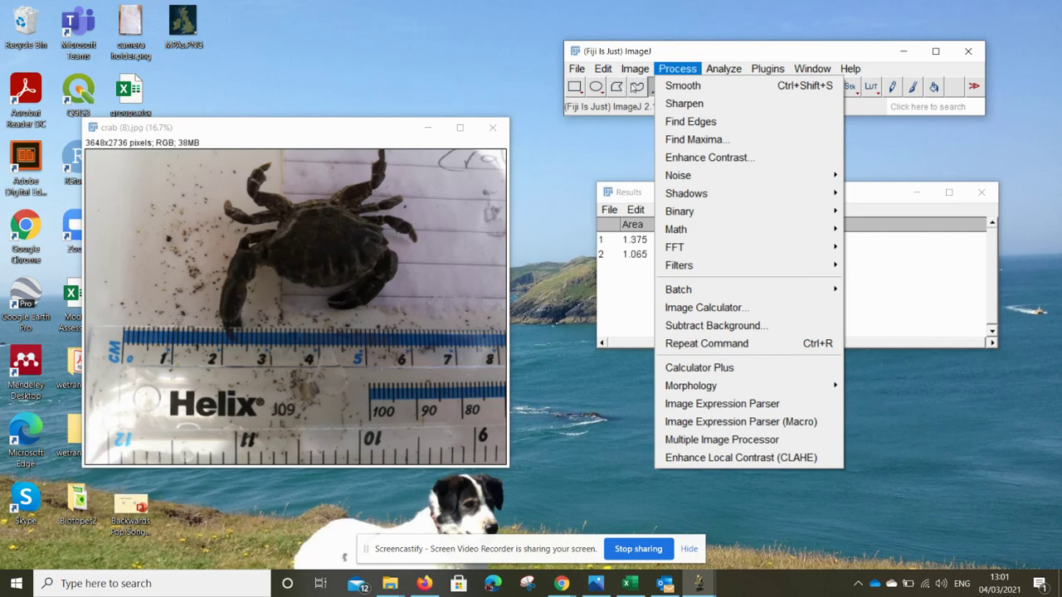
left_click(638, 114)
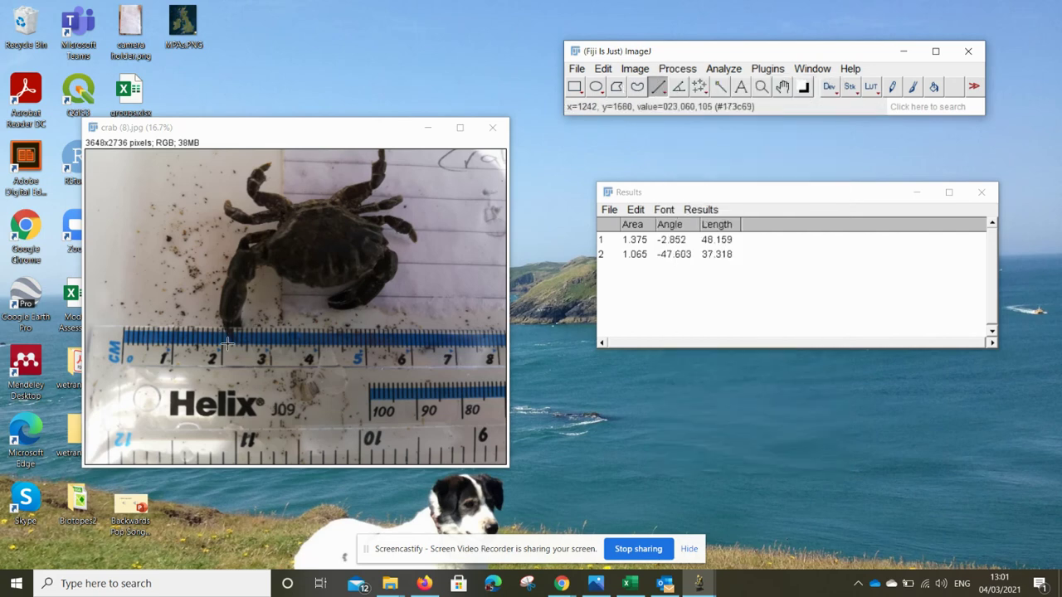
left_click_drag(223, 344, 317, 347)
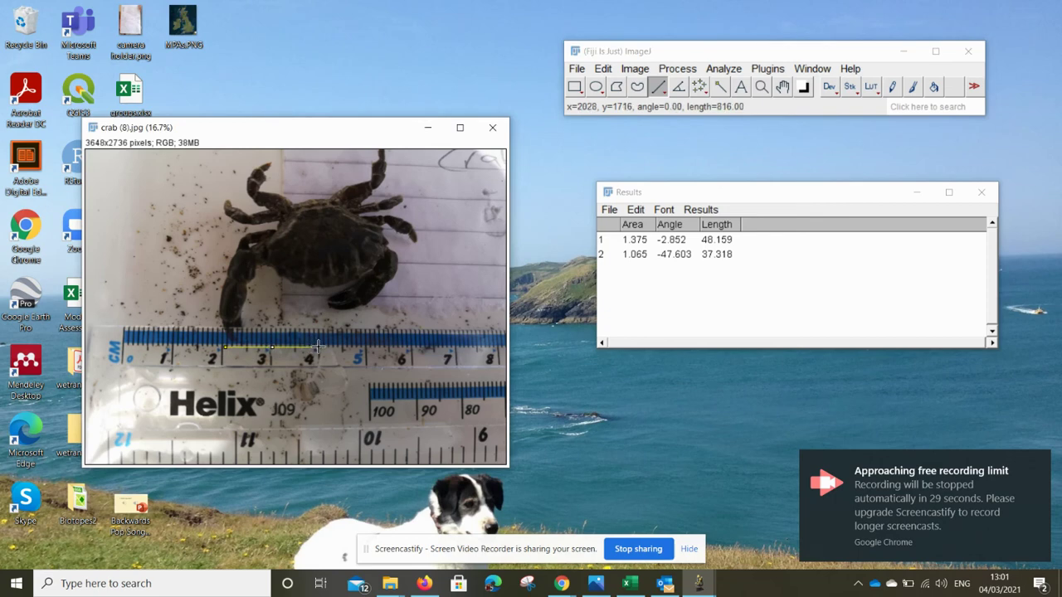
Step: Set the scale of crab (8).jpg from the drawn line, with a known distance of 20 and mm as unit of length
left_click(735, 73)
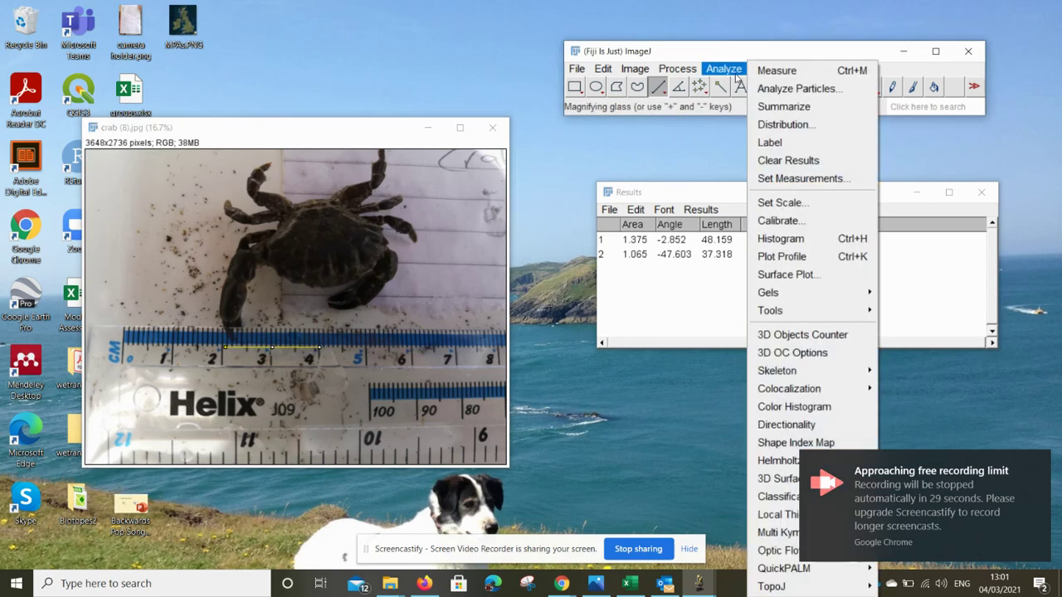
left_click(784, 203)
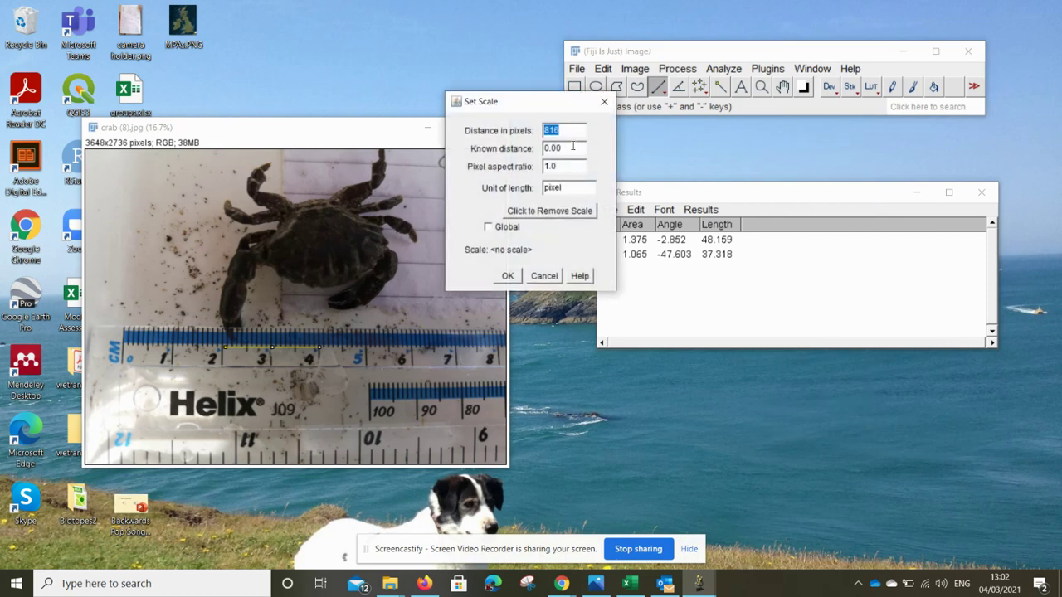
key("Tab")
type("20")
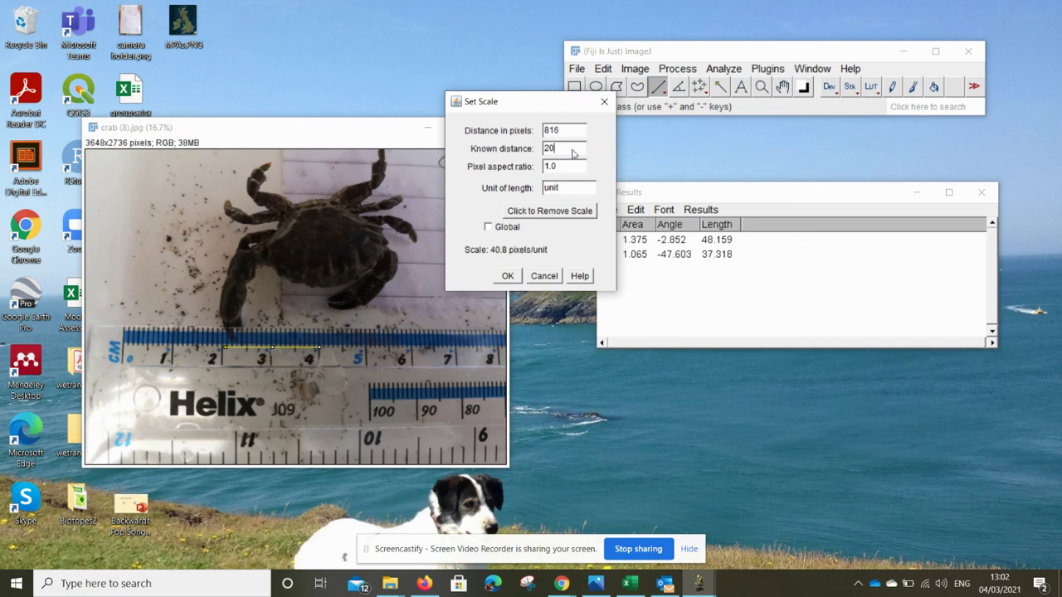
double_click(564, 190)
type("mm")
left_click(510, 275)
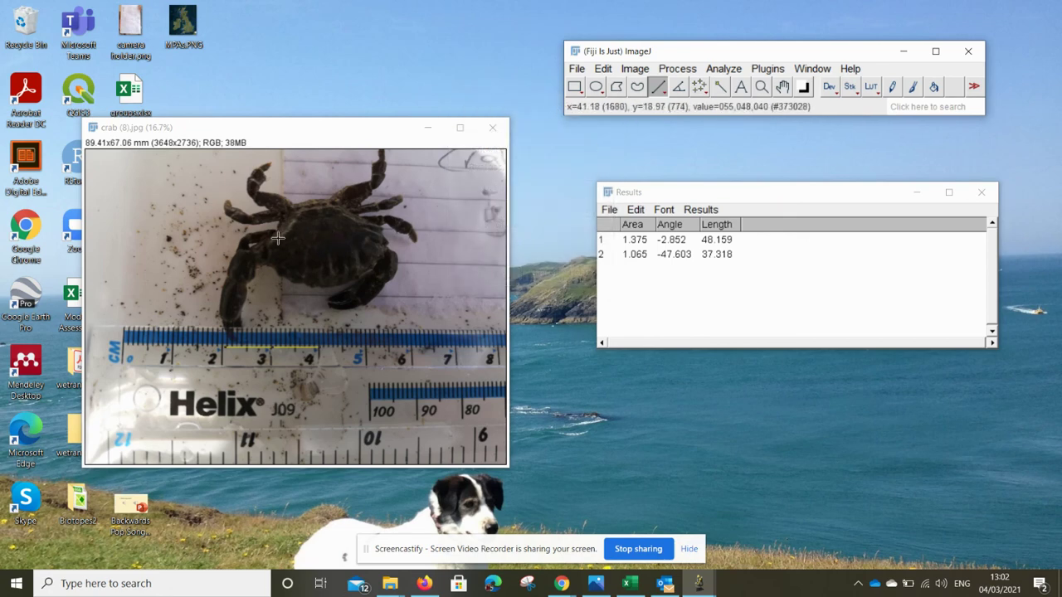
Step: Draw a straight line across the widest part of the carapace in crab (8).jpg and measure it
left_click_drag(265, 247, 390, 245)
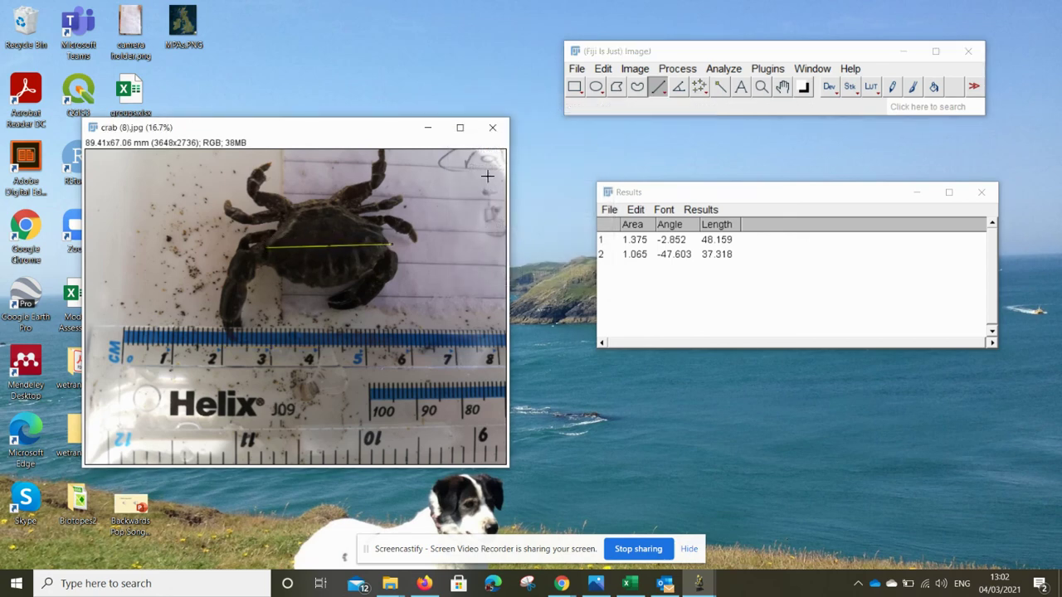
left_click(735, 71)
left_click(764, 75)
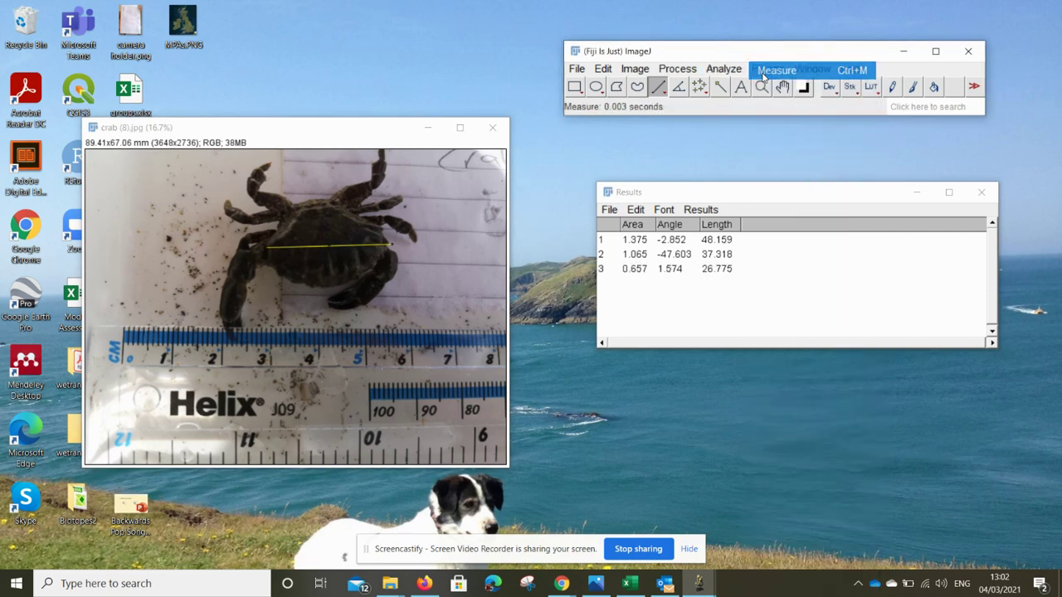